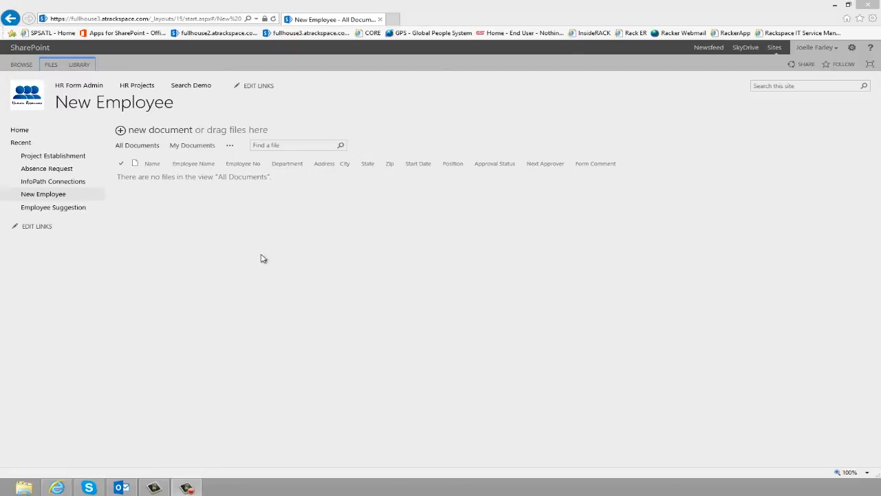
- Start a new document in the empty New Employee library to get a blank onboarding form
left_click(160, 133)
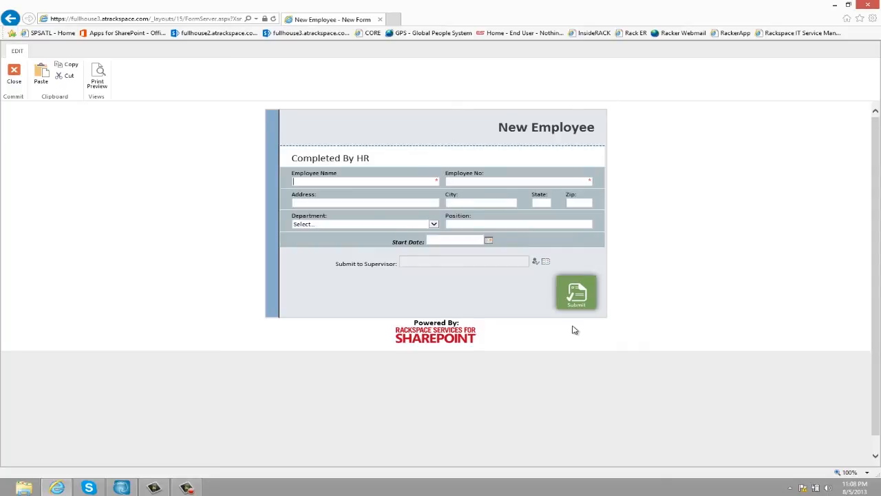
- Fill in the employee's name, employee number, street address, city, state and zip code
left_click(377, 181)
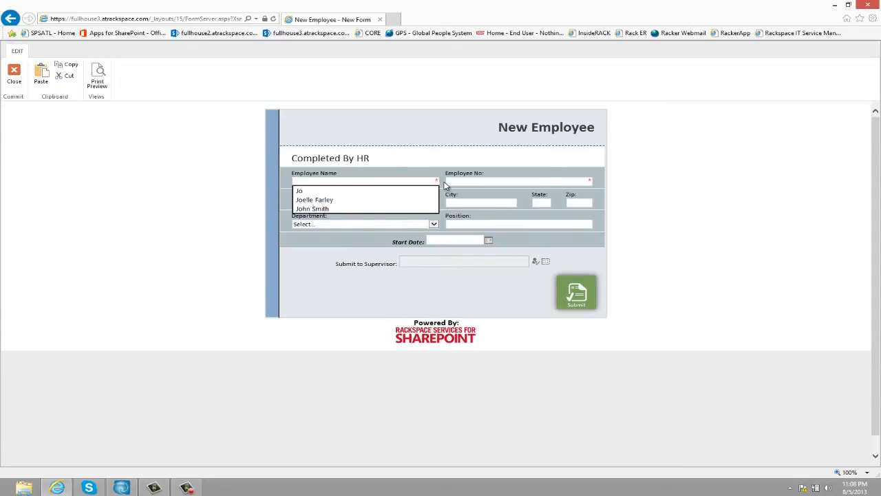
key("Down")
key("Down")
key("Return")
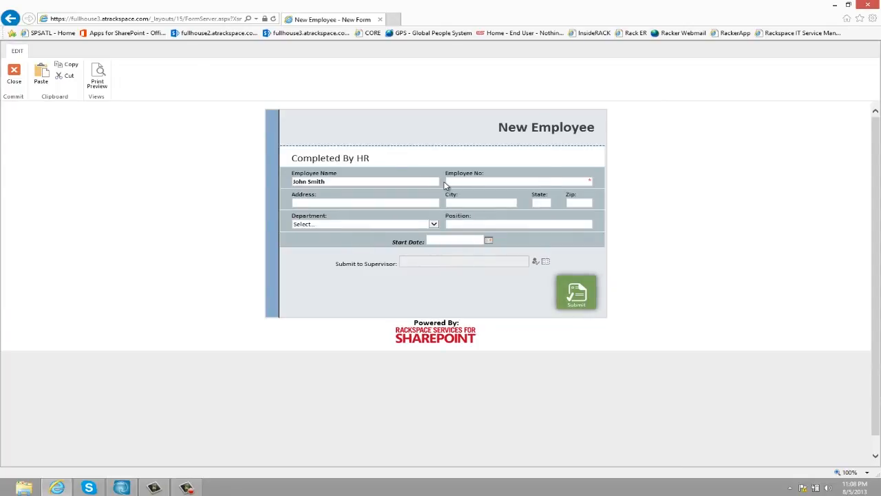
left_click(445, 183)
type("12")
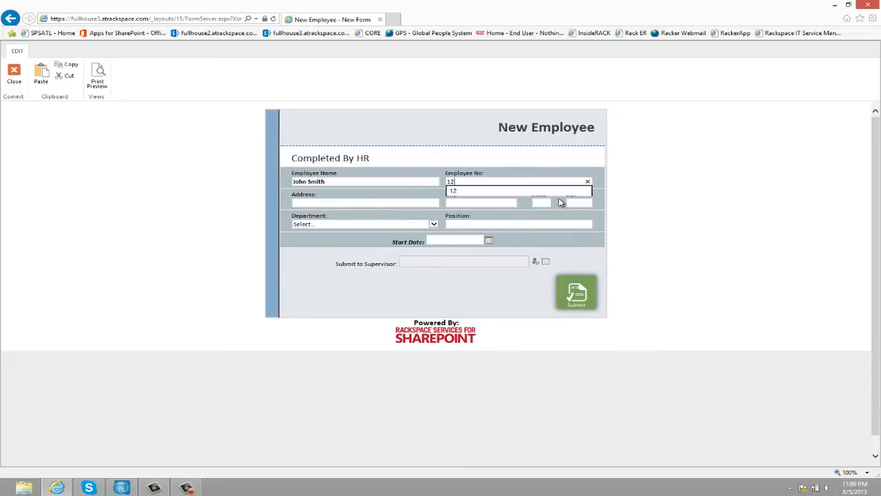
type("345123 Main Street")
key("Down")
key("Tab")
type("Marietta")
key("Down")
key("Tab")
type("GA")
key("Tab")
type("300")
key("Down")
key("Return")
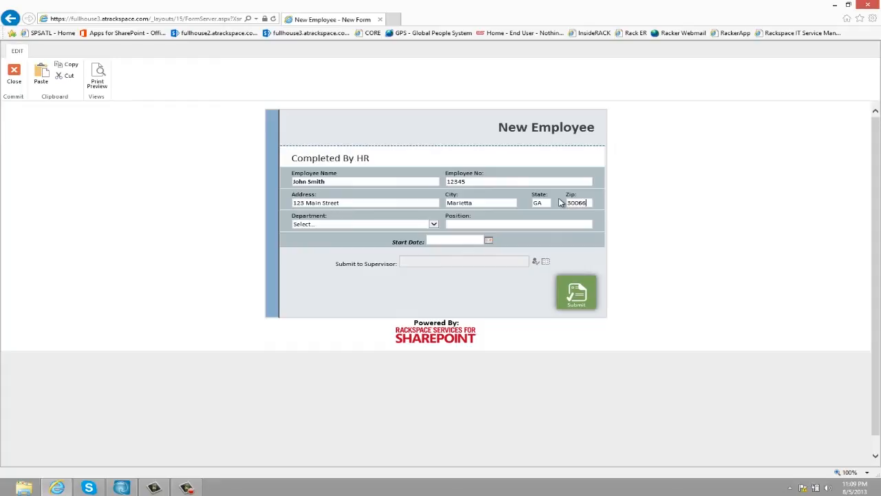
key("Tab")
- Set department to Operations, position to Manager and start date to 9/1/2013
left_click(375, 226)
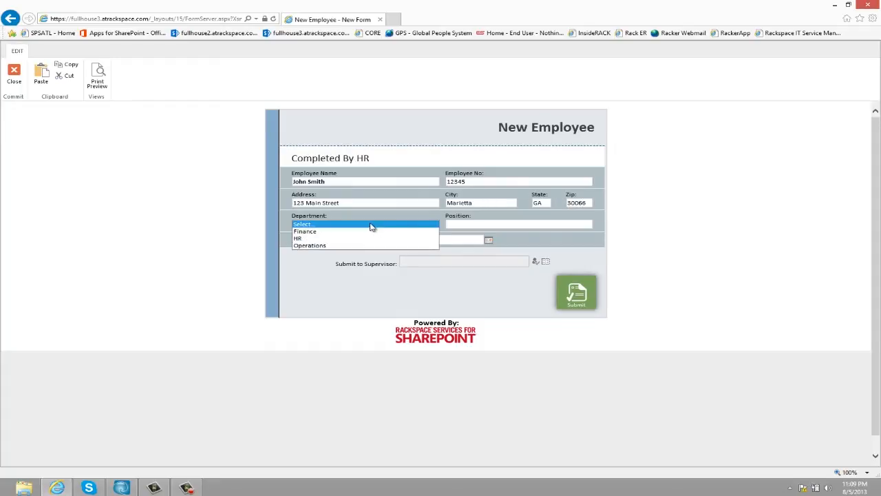
left_click(310, 246)
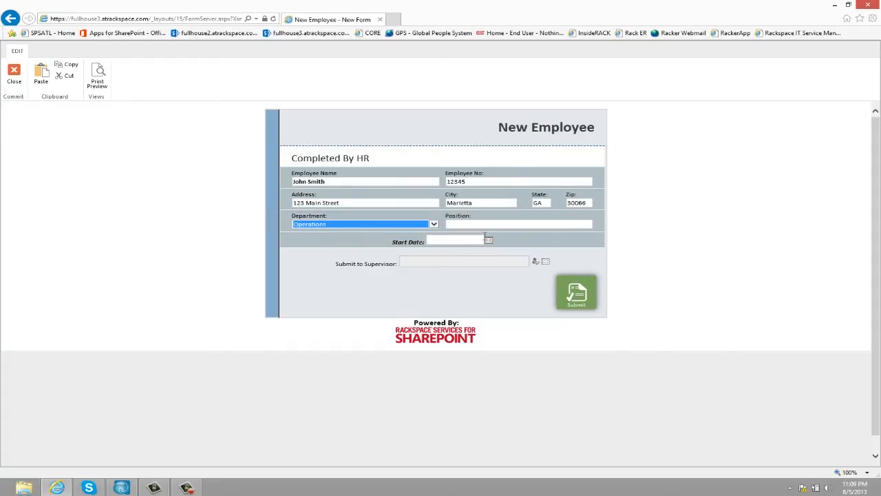
left_click(500, 226)
type("Ma")
key("Down")
key("Return")
key("Tab")
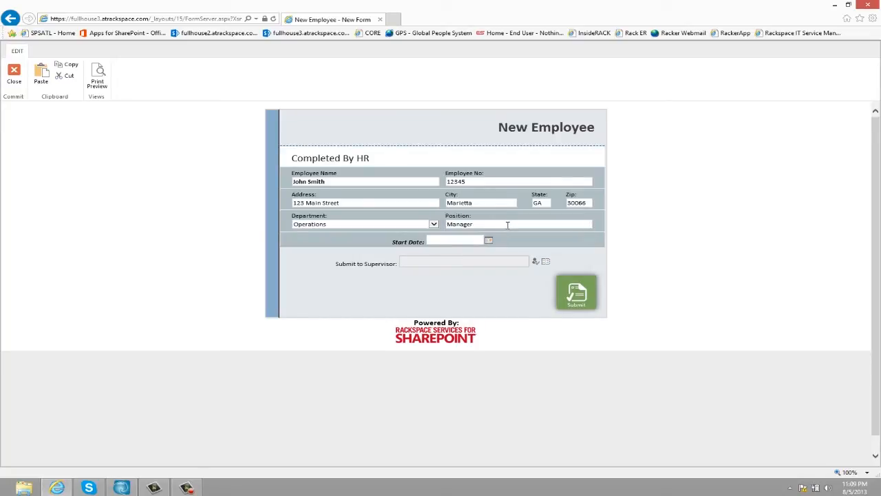
type("9/1/2013")
- Enter and resolve the supervisor's name, then submit the form
left_click(439, 260)
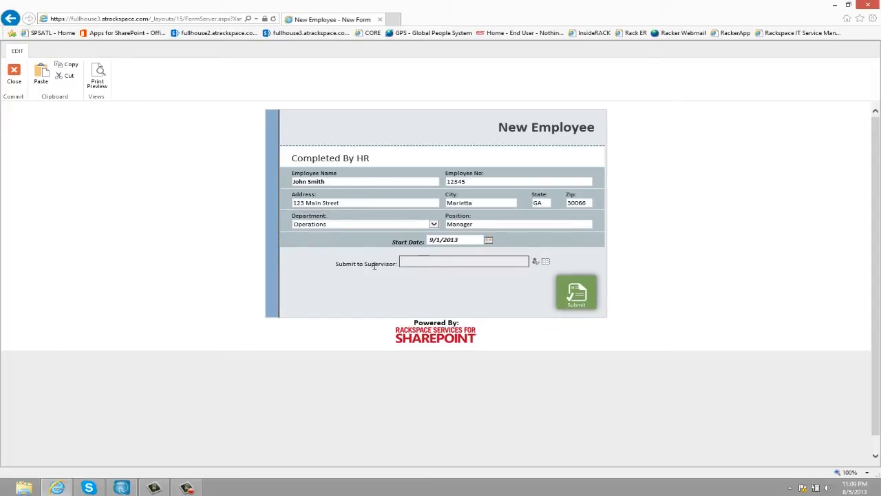
key("ctrl+k")
left_click(582, 302)
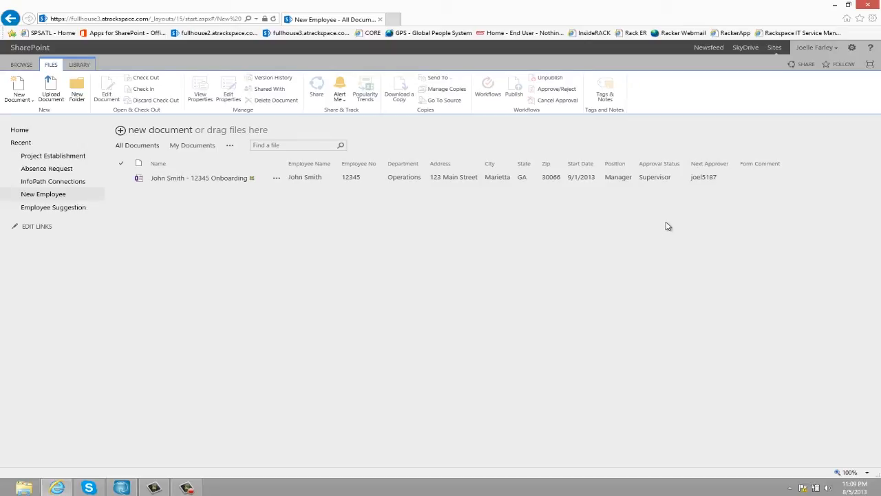
- Open the onboarding form and request Network Access, HR Portal and CRM System access
left_click(239, 182)
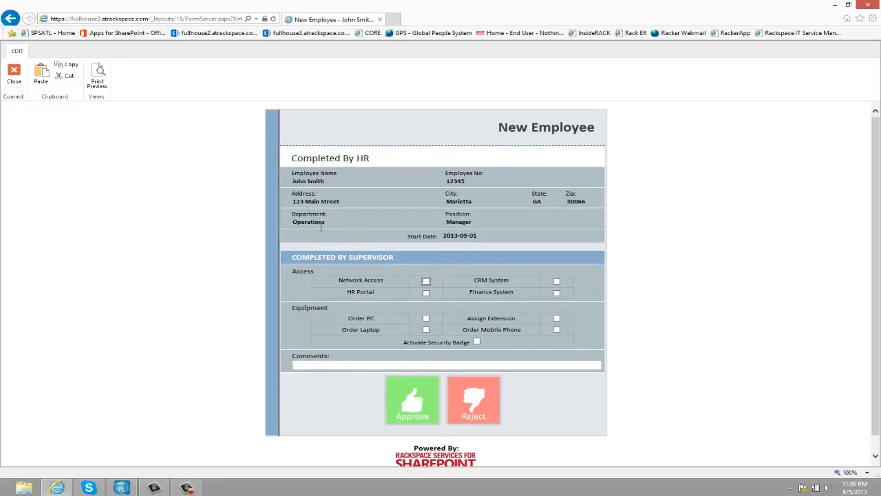
scroll(516, 237, "down", 1)
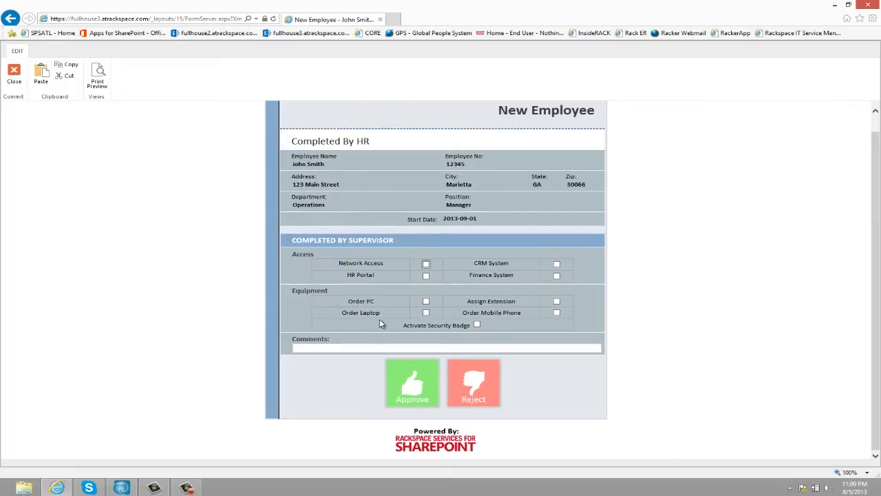
left_click(427, 265)
left_click(426, 275)
left_click(557, 264)
- Request a laptop, phone extension, mobile phone and security badge, then approve as supervisor
left_click(426, 313)
left_click(557, 302)
left_click(557, 314)
left_click(477, 326)
left_click(321, 349)
left_click(418, 396)
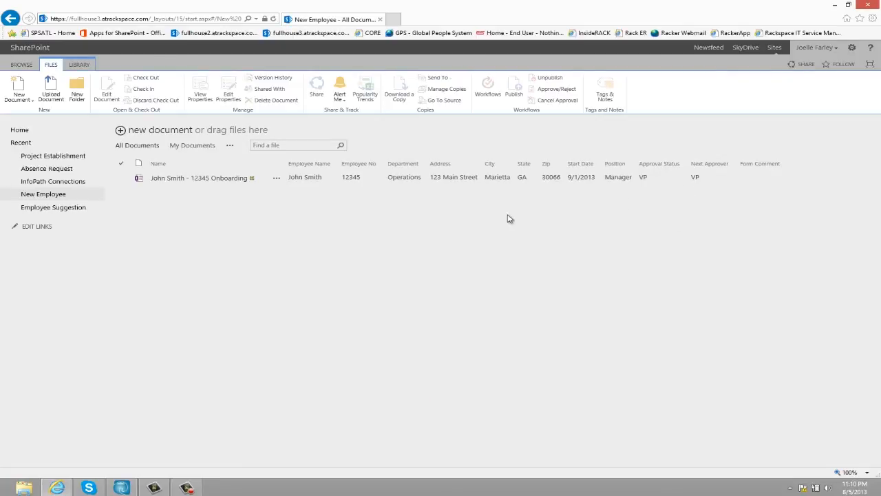
- Open the onboarding form and approve it in the VP section
left_click(227, 178)
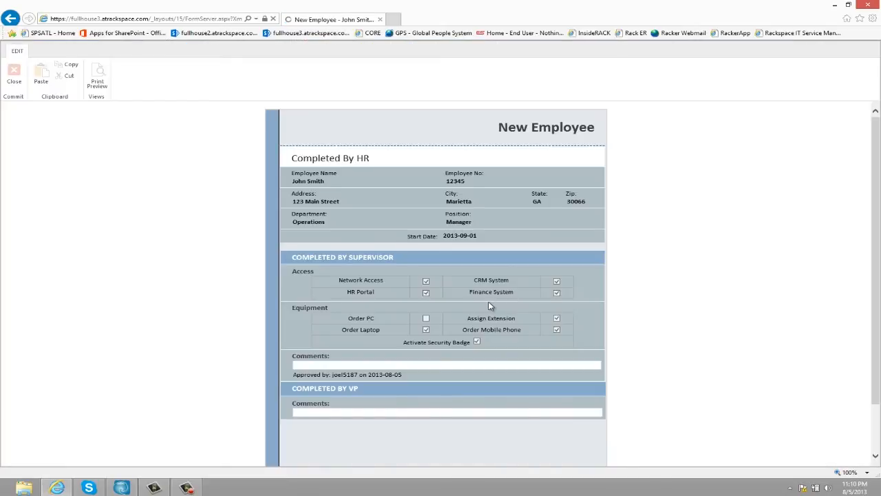
scroll(490, 307, "down", 2)
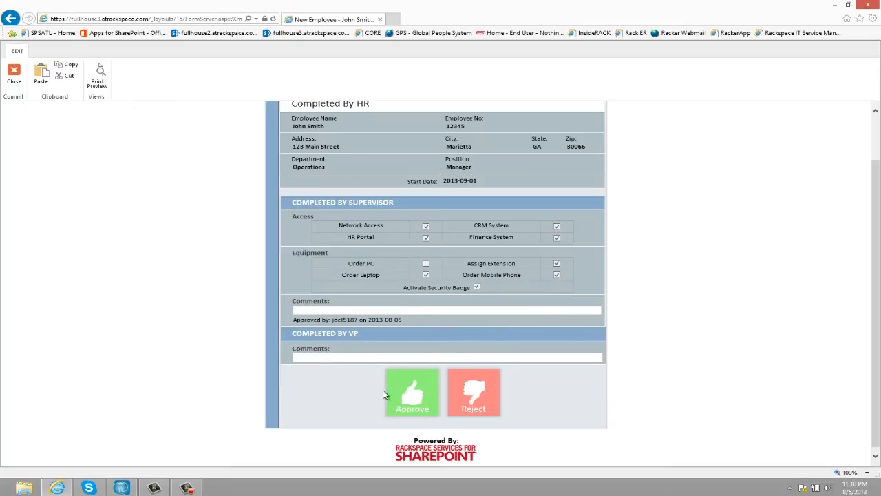
left_click(423, 397)
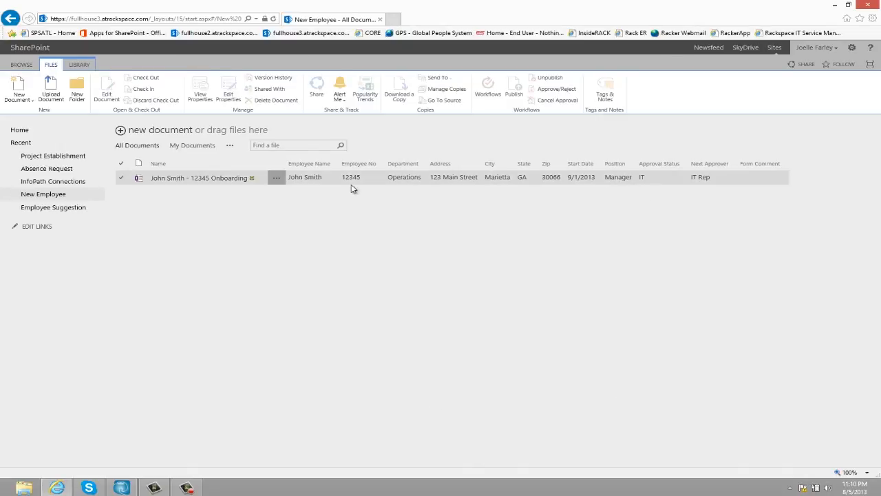
- Complete the IT/Security section with extension 123 and 8/5/2013 order dates, then submit it
left_click(225, 178)
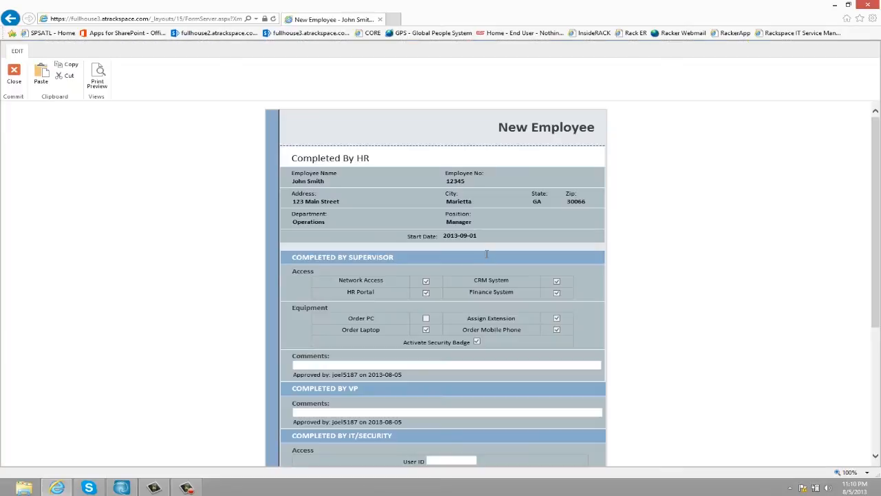
scroll(486, 256, "down", 3)
scroll(634, 334, "up", 2)
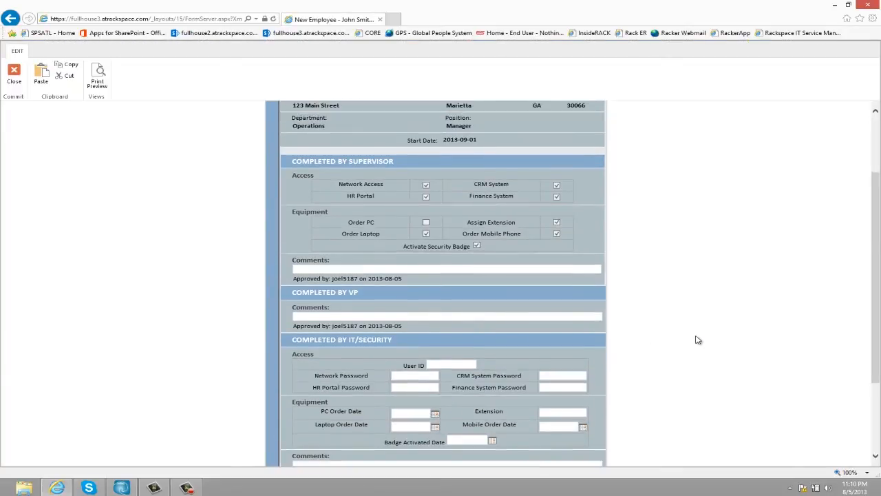
scroll(697, 339, "up", 1)
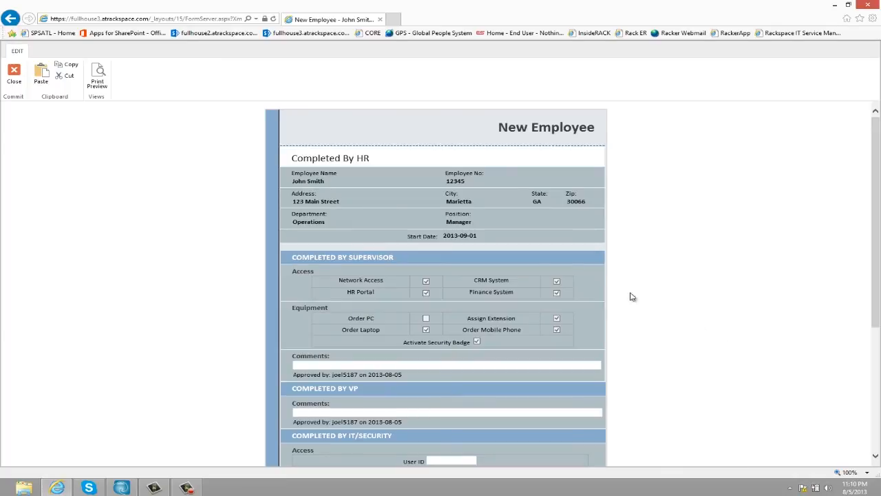
scroll(430, 295, "down", 1)
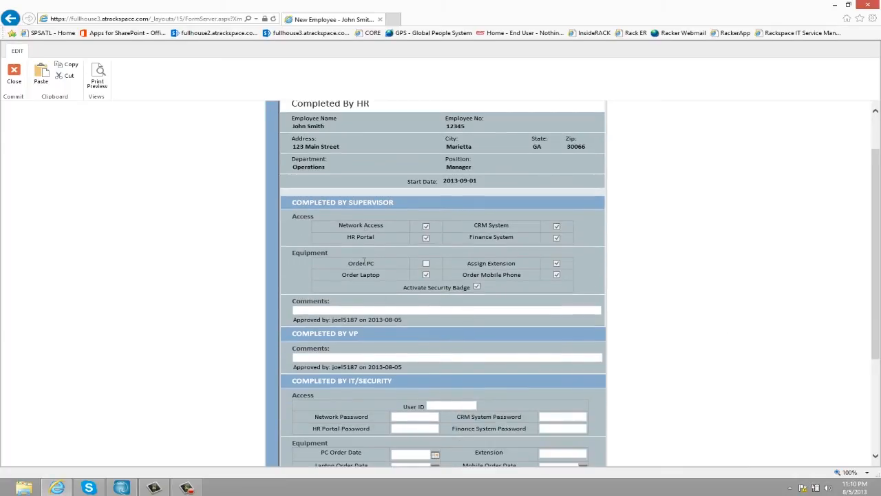
left_click(427, 275)
scroll(522, 277, "down", 2)
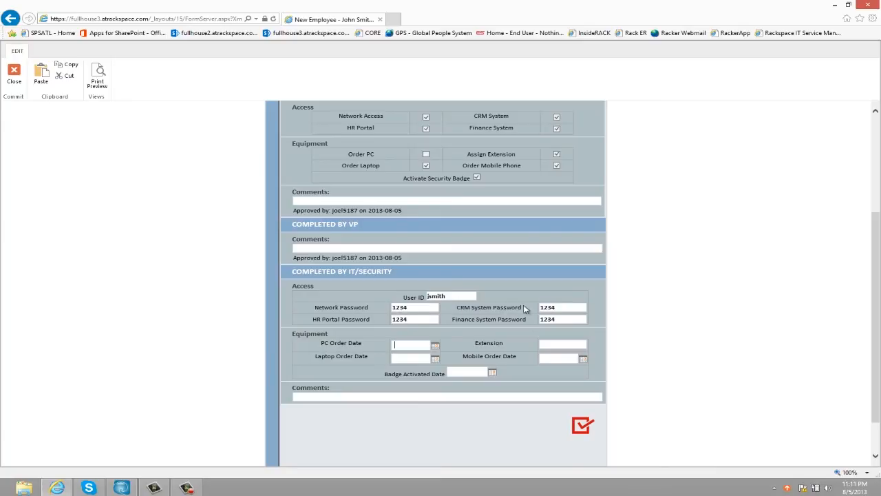
left_click(408, 344)
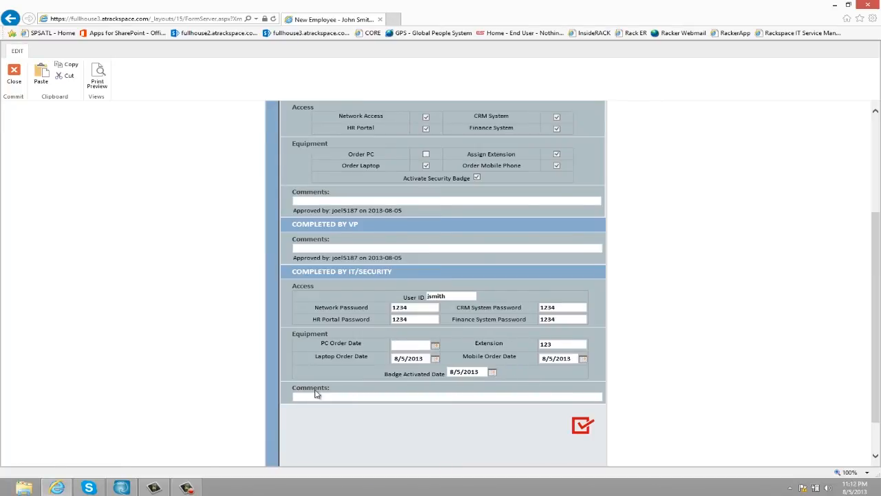
left_click(304, 396)
left_click(583, 425)
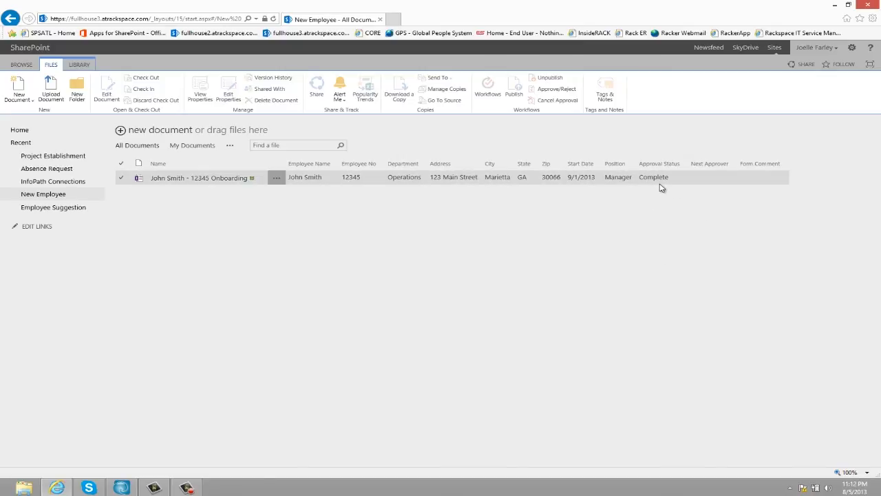
- Review the completed form's supervisor, VP and IT/Security approvals in read-only view
left_click(197, 178)
scroll(447, 276, "down", 2)
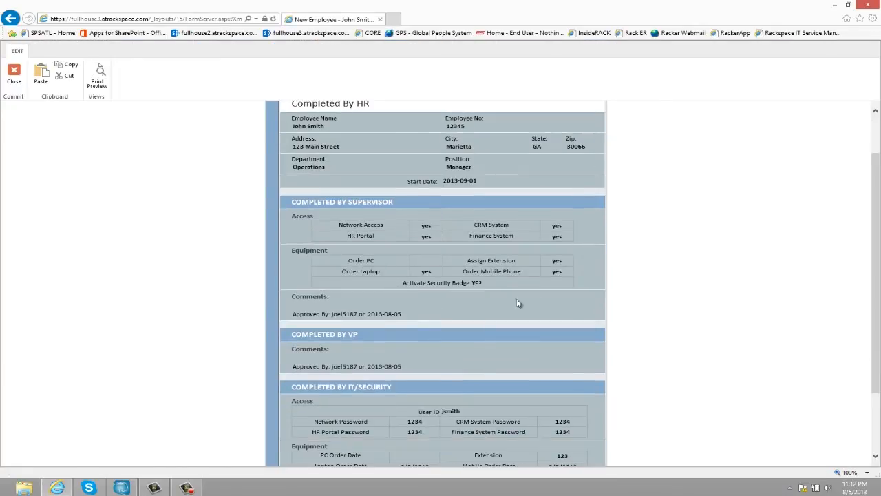
scroll(435, 260, "down", 2)
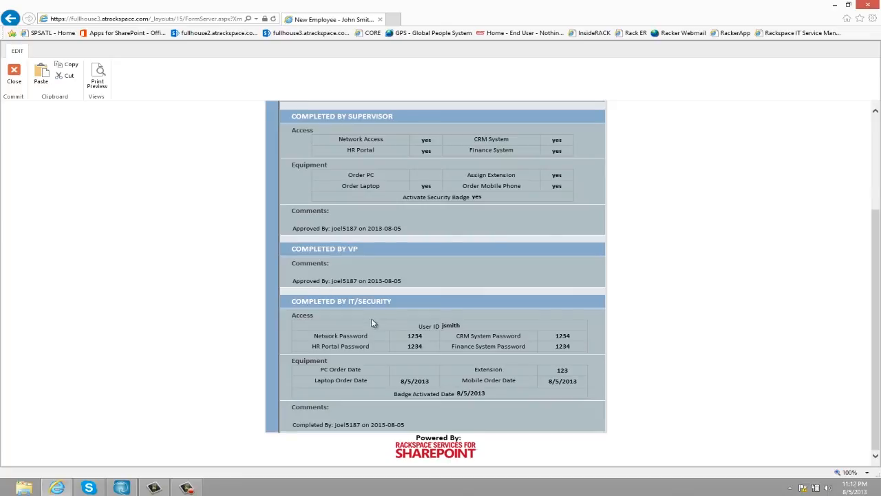
scroll(441, 396, "up", 5)
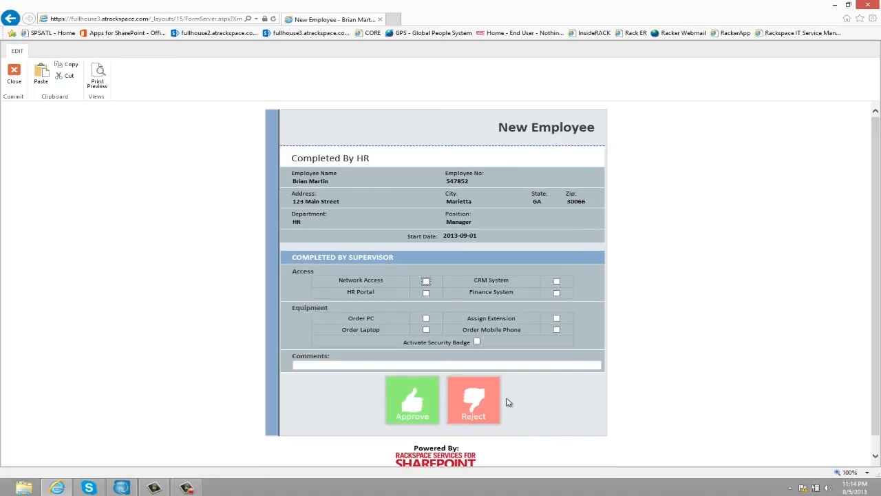
- Reject the second onboarding form with the comment 'Incorrect Start Date', then reopen it
left_click(453, 365)
type("Incorrect Start Date")
left_click(467, 402)
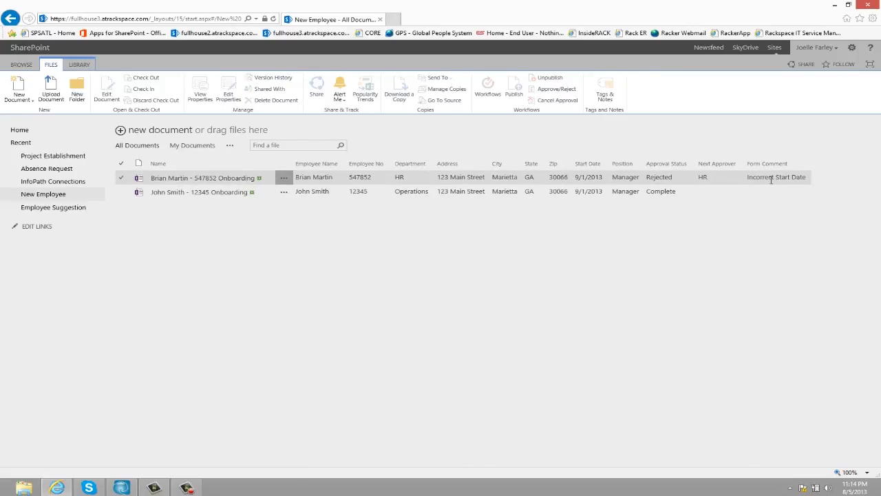
left_click(222, 179)
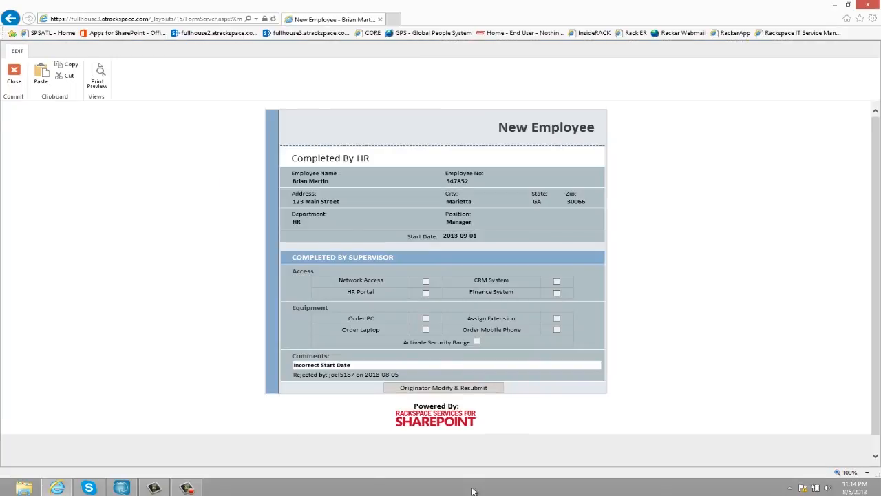
- Modify the rejected form's start date to 9/5/2013 and resubmit it to the supervisor
left_click(460, 389)
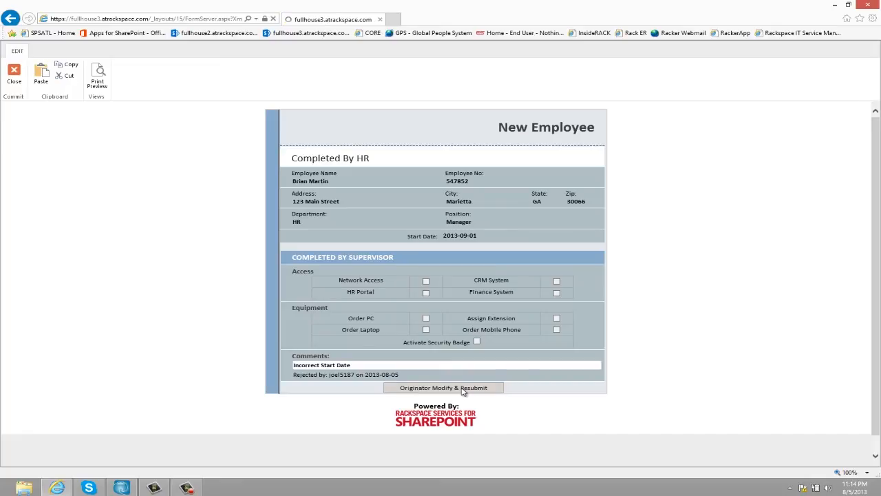
type("5/2013")
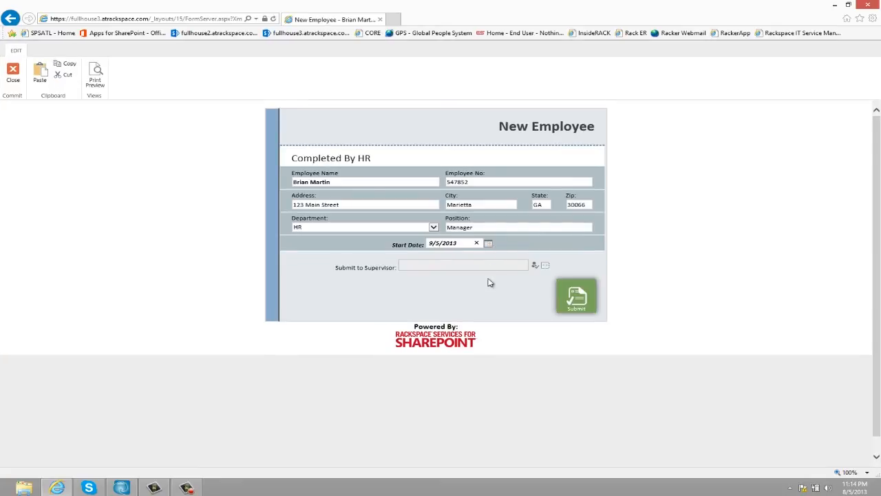
left_click(577, 296)
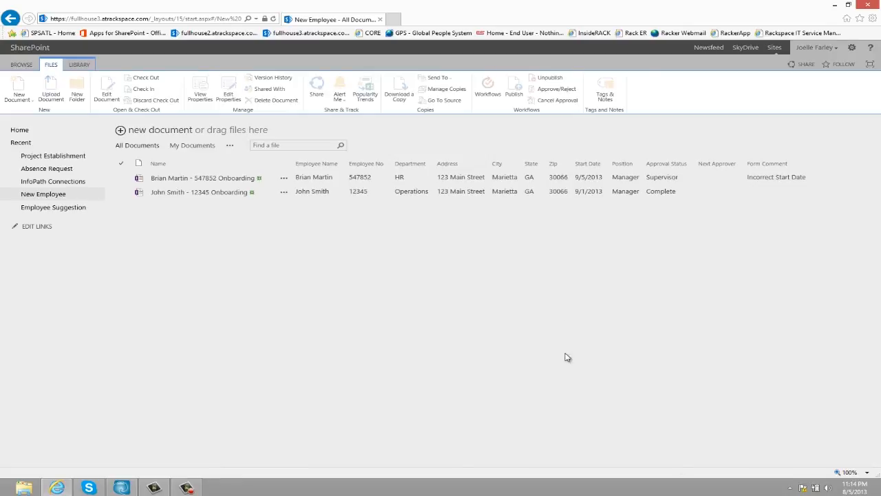
- Open the resubmitted form with start date 2013-09-05 and reject it again
left_click(209, 179)
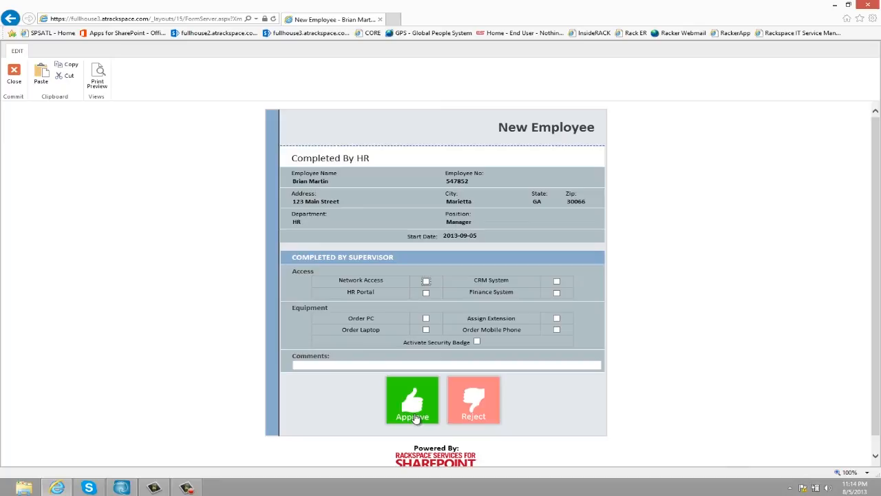
left_click(491, 403)
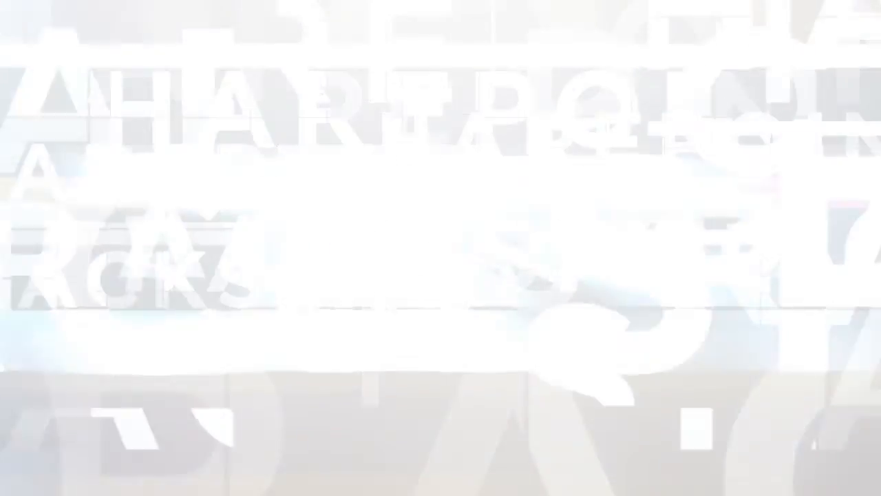